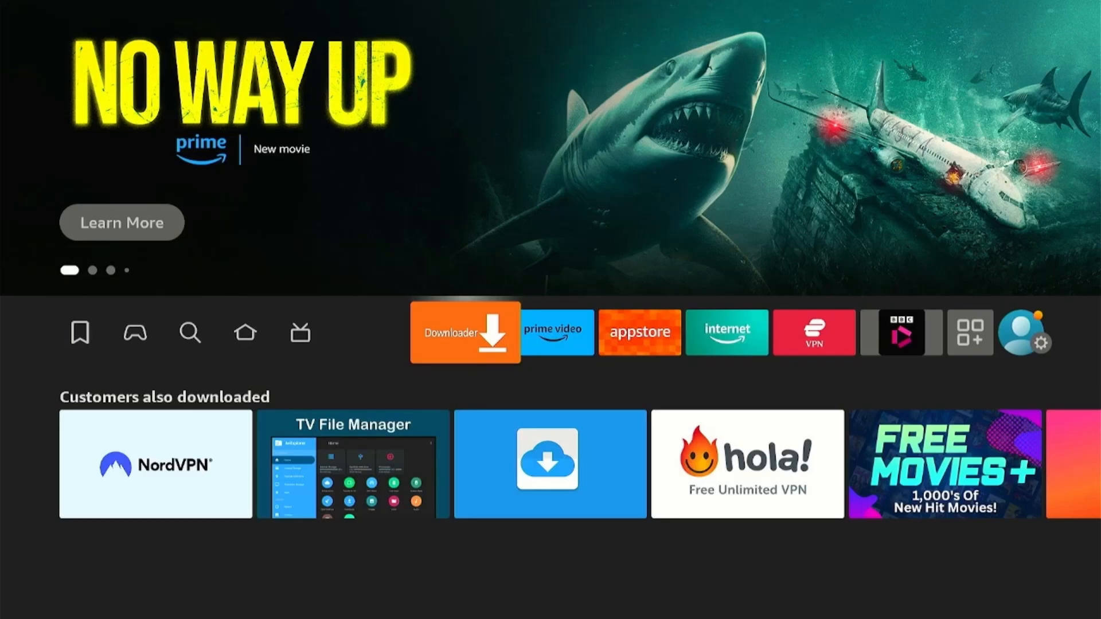
- Browse the Fire TV app library, moving focus across the installed app tiles
{"action": "key", "text": "Down"}
{"action": "key", "text": "Right"}
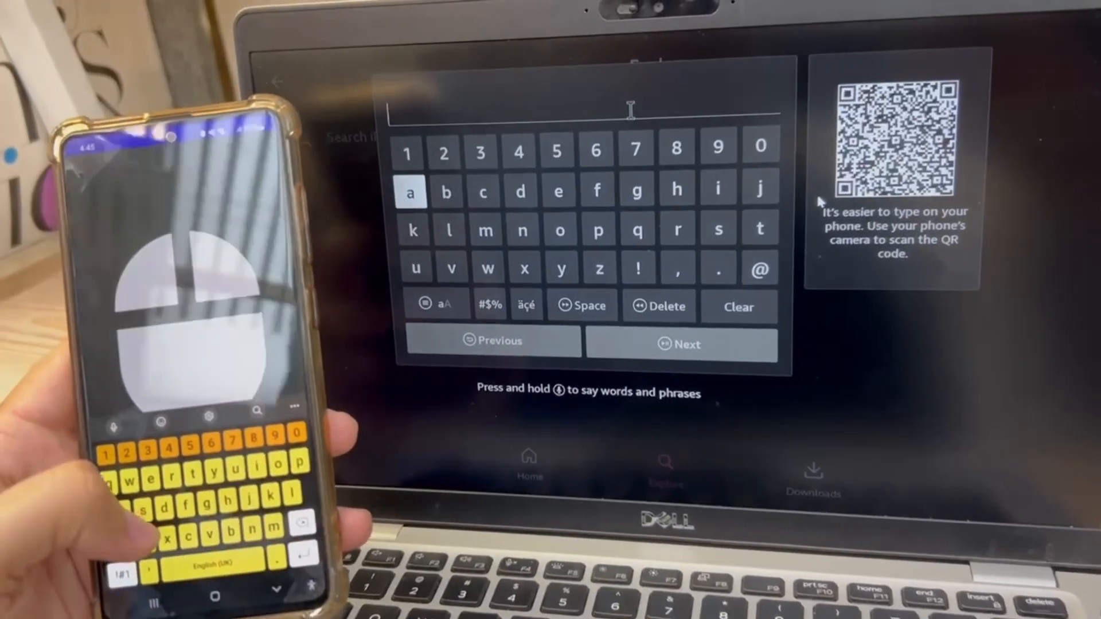
{"action": "key", "text": "Escape"}
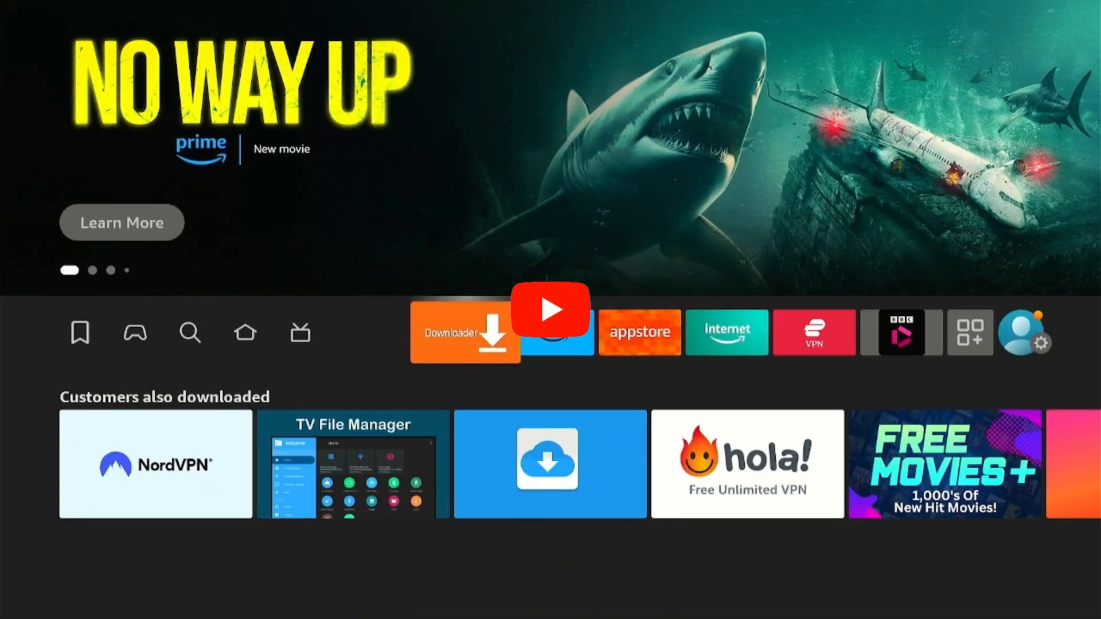
{"action": "key", "text": "Right"}
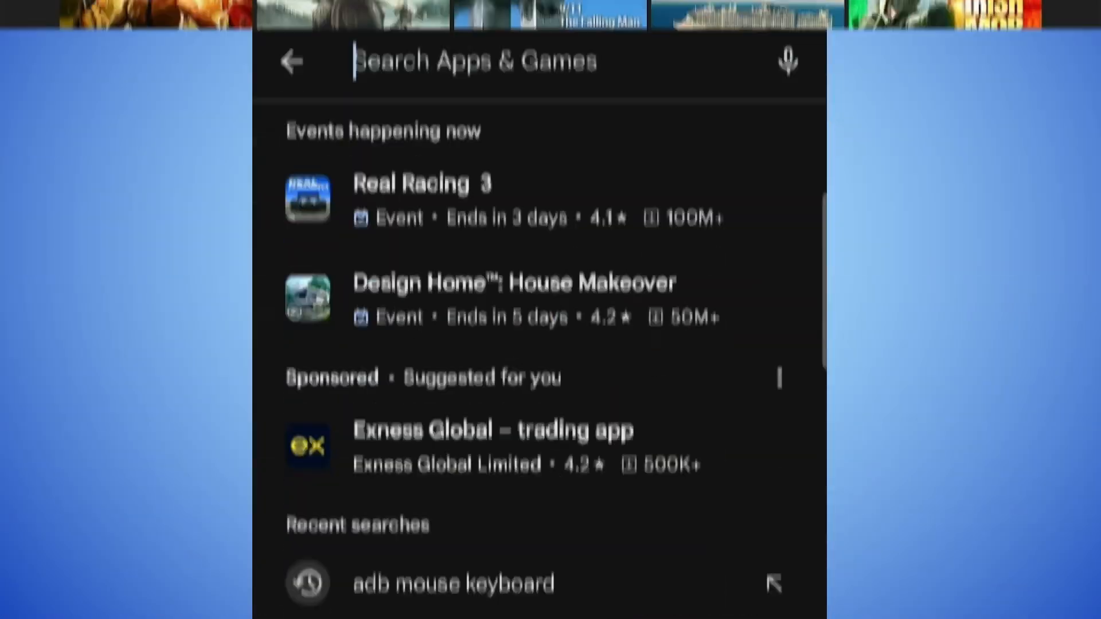
{"action": "type", "text": "android"}
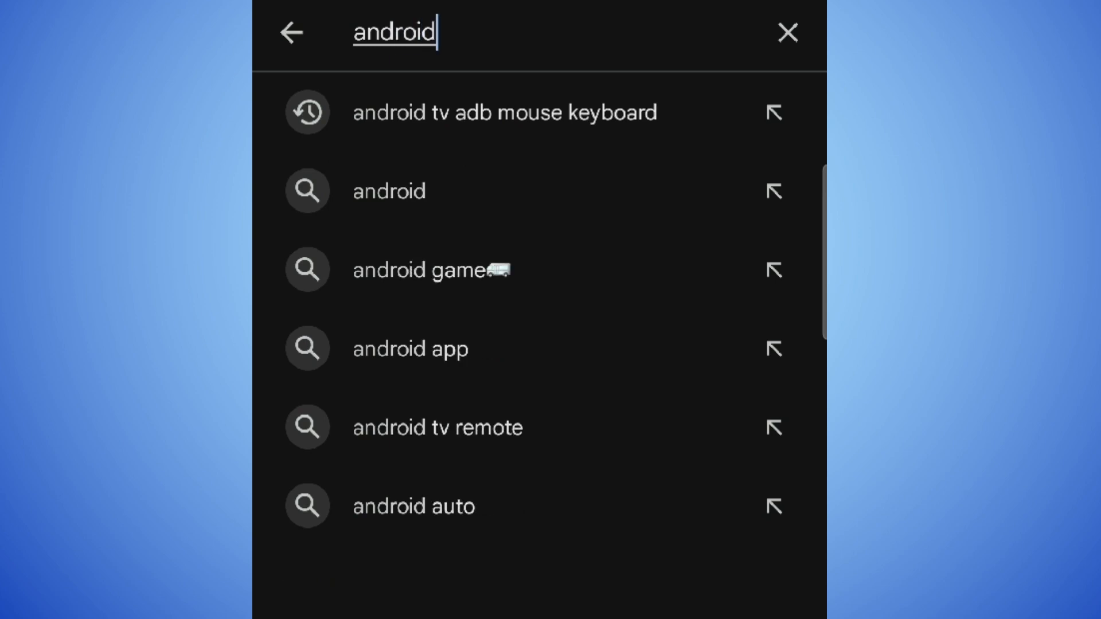
{"action": "type", "text": " tv"}
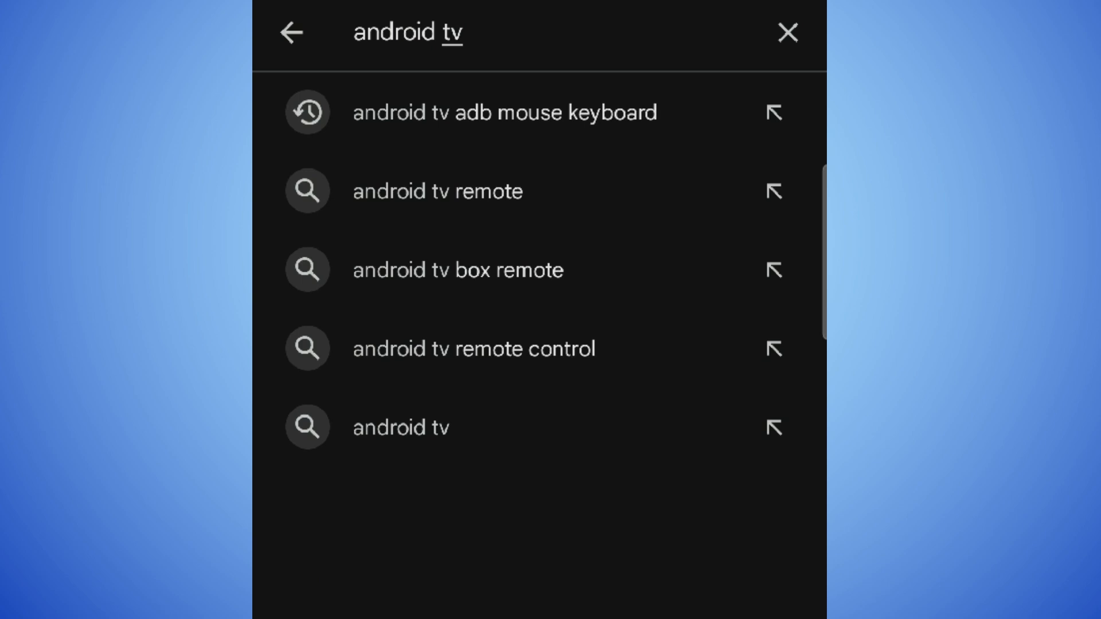
- Search Play Store for 'android tv adb mouse keyboard' and open its app page
{"action": "left_click", "coordinate": [505, 112]}
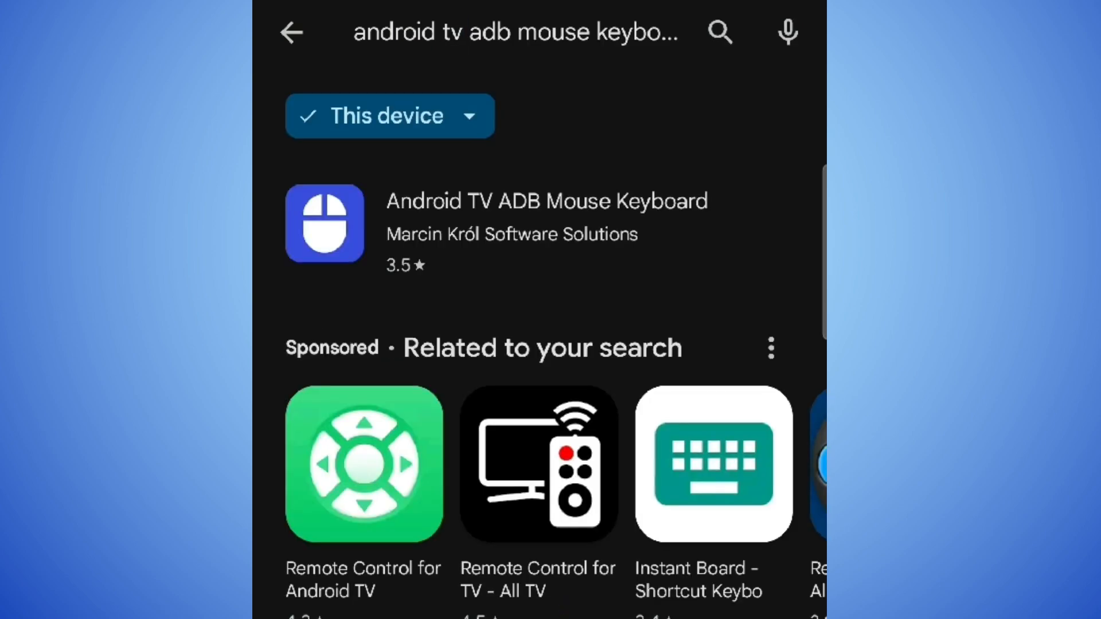
{"action": "left_click", "coordinate": [548, 224]}
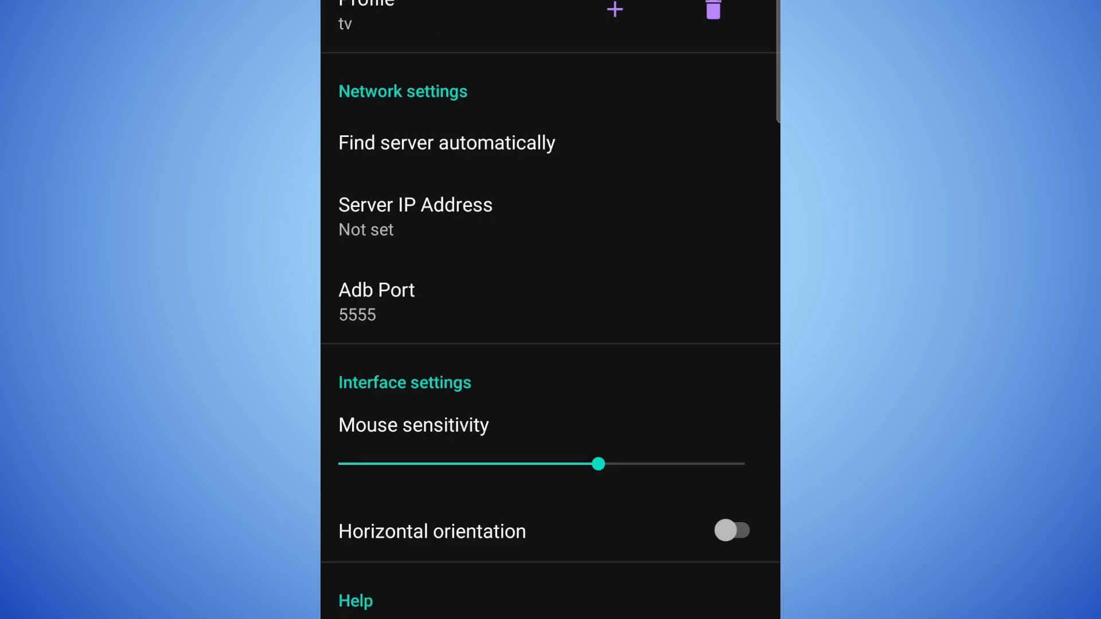
- Open the Server IP Address entry under the app's Network settings
{"action": "left_click", "coordinate": [416, 216]}
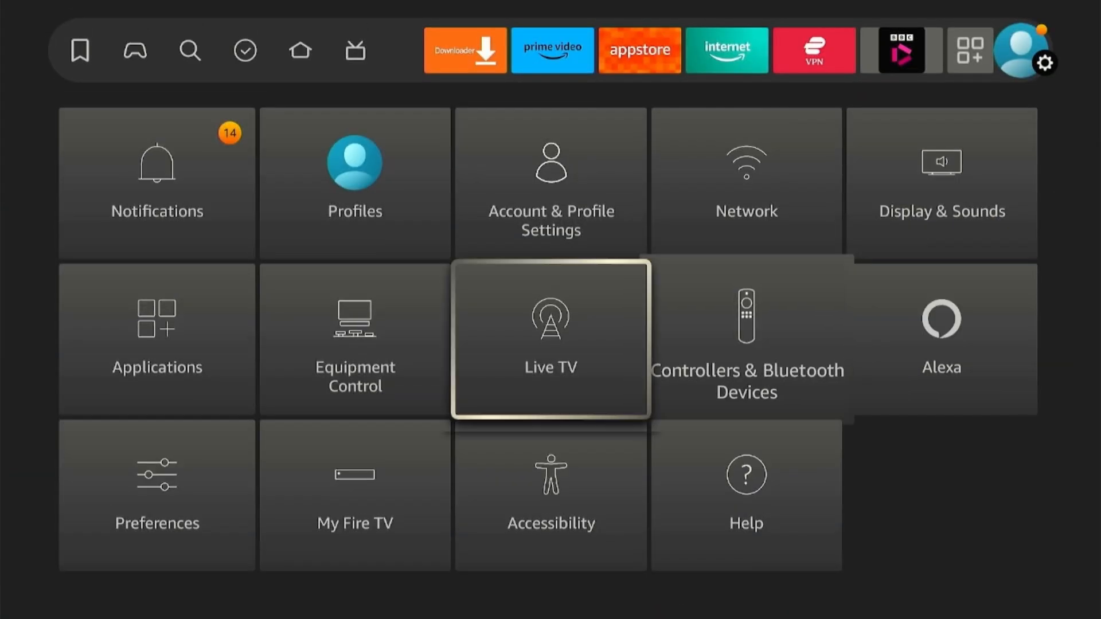
- Navigate Settings > My Fire TV > About > Network to read the IP 192.168.0.100
{"action": "key", "text": "Left"}
{"action": "key", "text": "Down"}
{"action": "key", "text": "Return"}
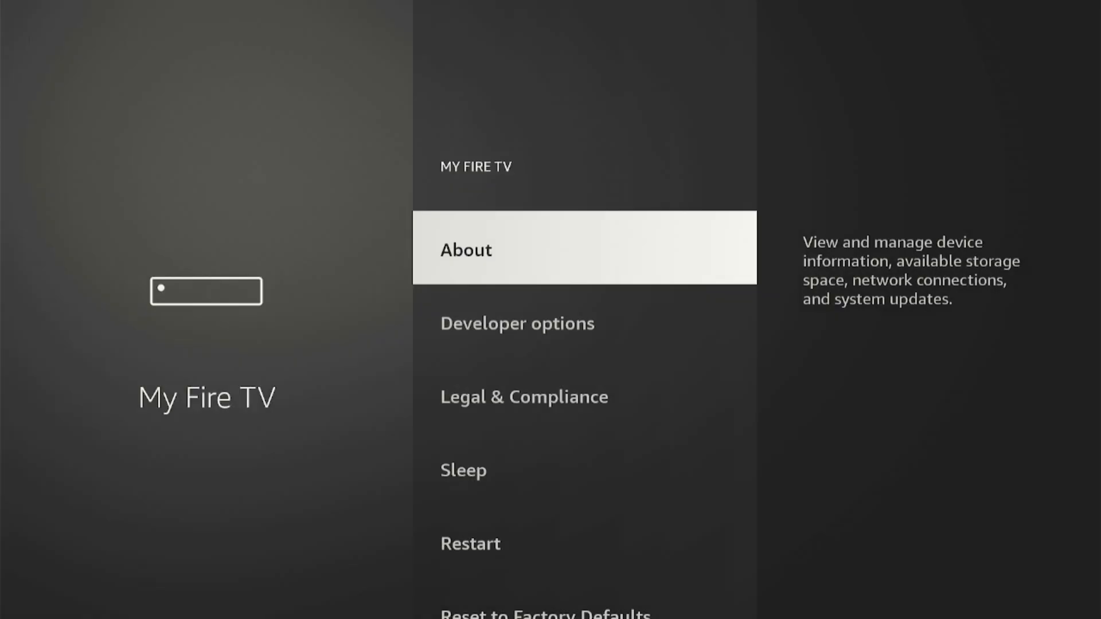
{"action": "key", "text": "Return"}
{"action": "key", "text": "Down"}
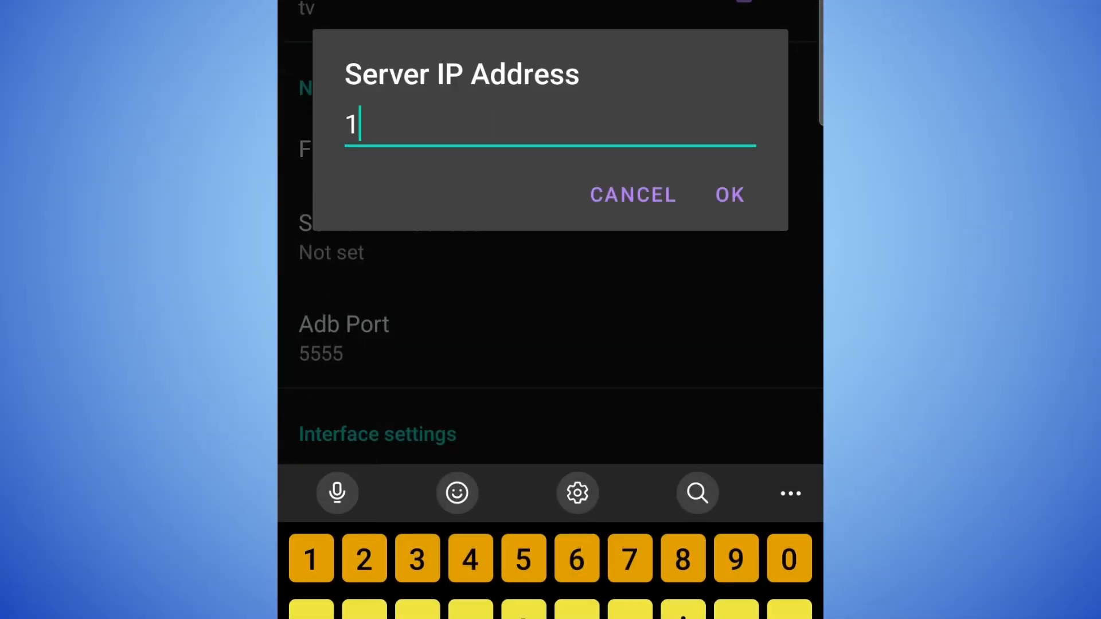
{"action": "type", "text": "92"}
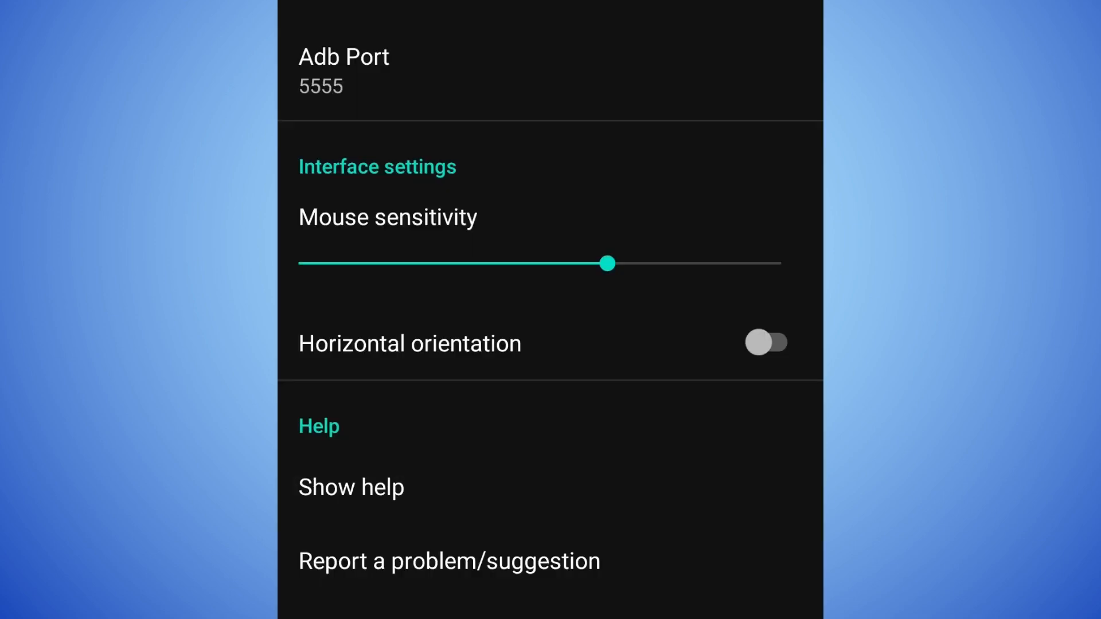
- Confirm server IP 192.168.0.100 and connect the phone to the Fire TV on port 5555
{"action": "key", "text": "Escape"}
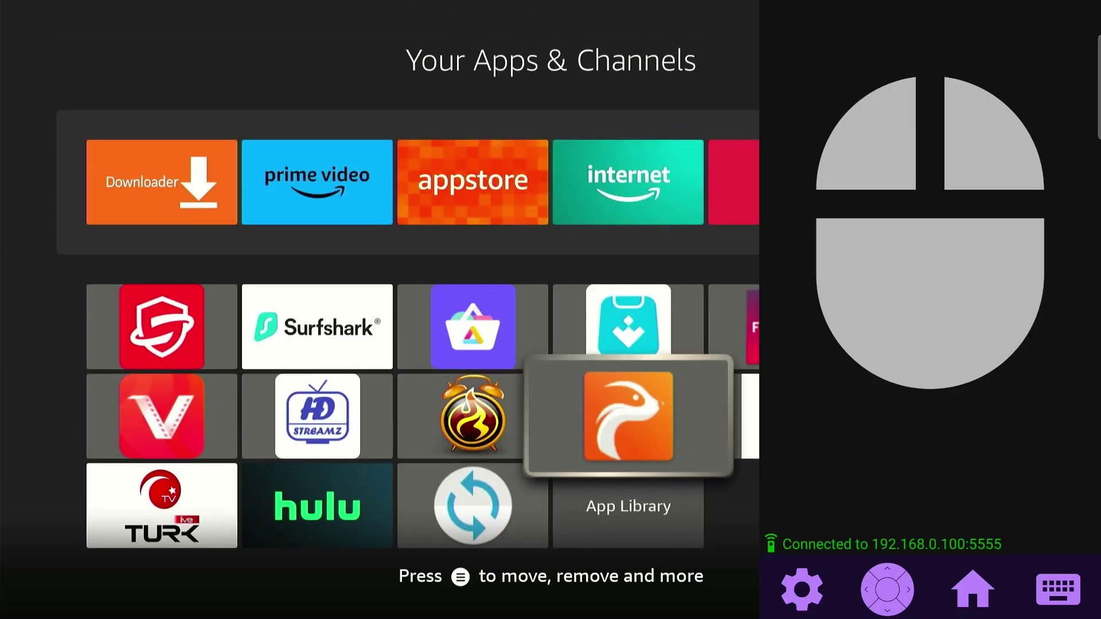
- Use the D-pad to focus the orange streaming app tile and launch it
{"action": "left_click", "coordinate": [887, 589]}
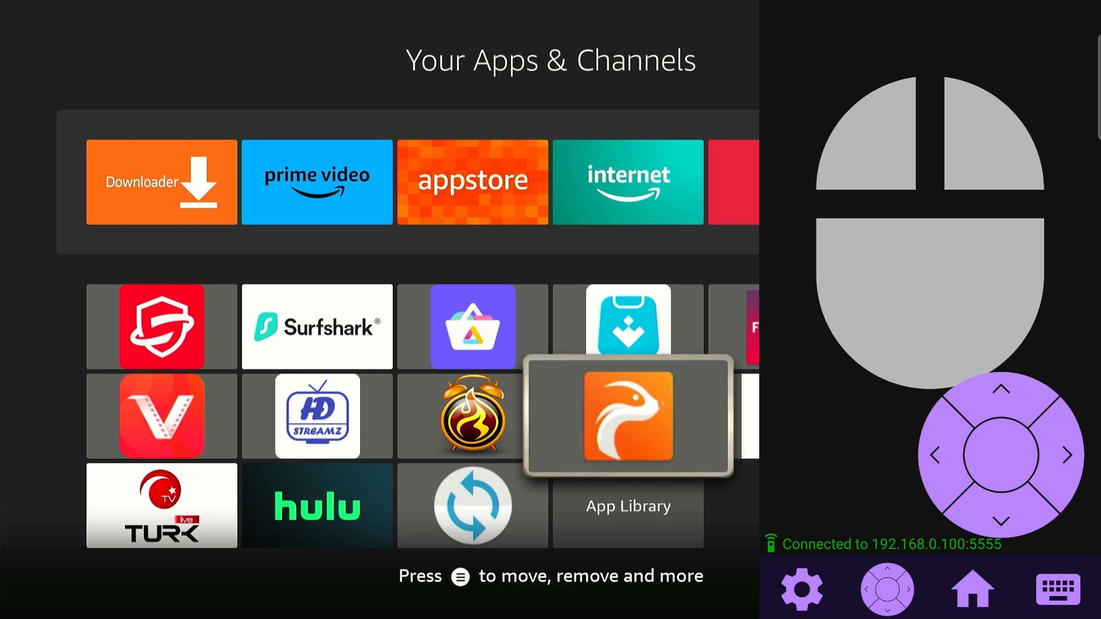
{"action": "key", "text": "Up"}
{"action": "key", "text": "Down"}
{"action": "key", "text": "Left"}
{"action": "key", "text": "Right"}
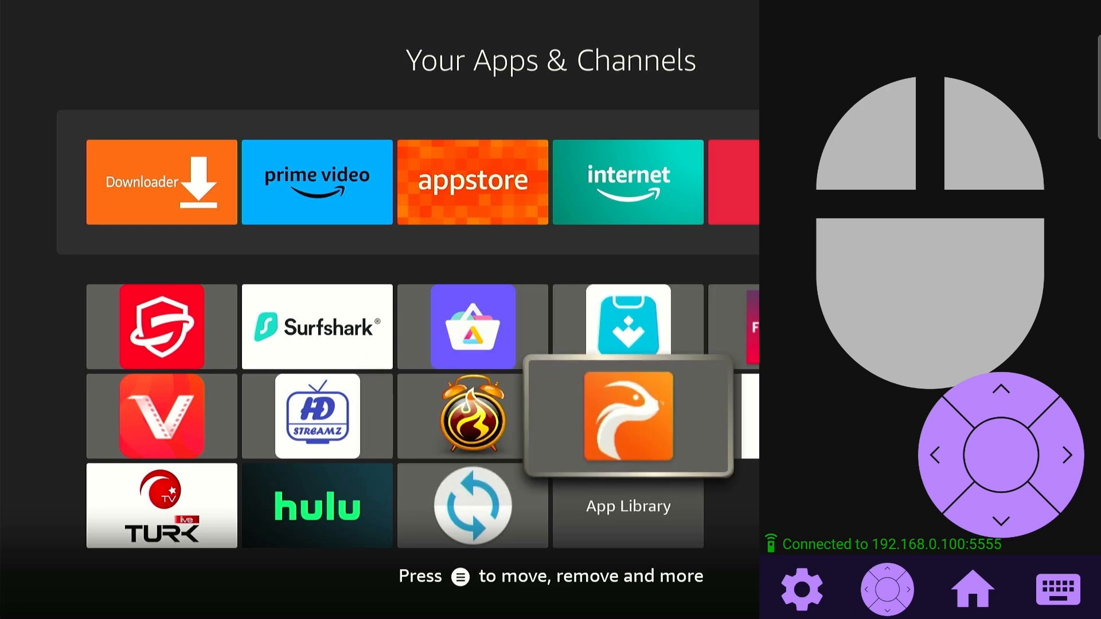
{"action": "key", "text": "Return"}
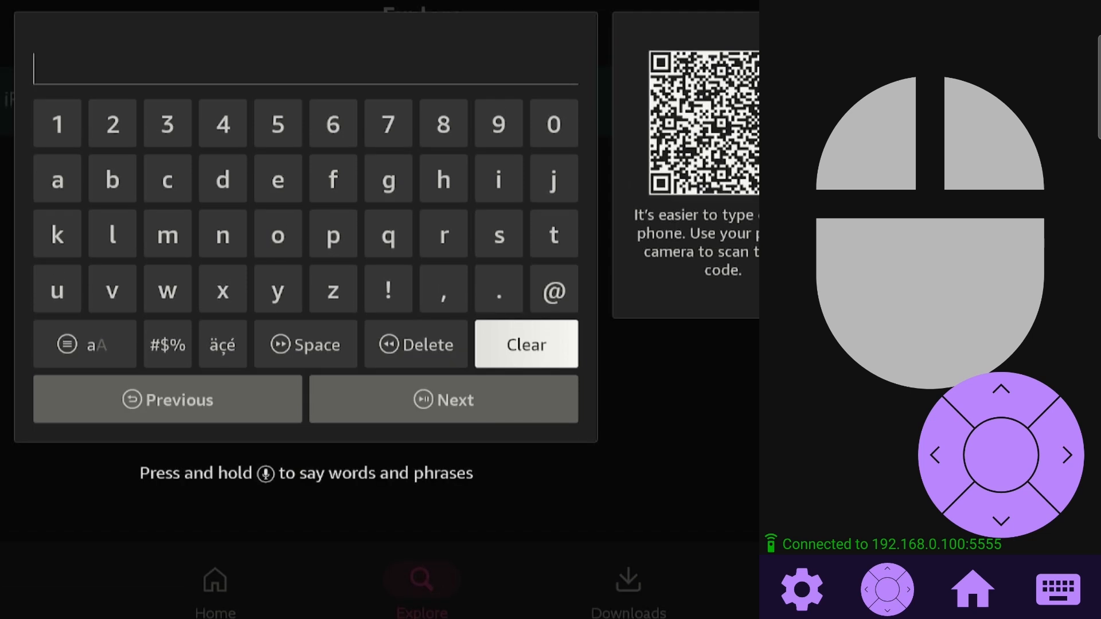
- Search the app for 'comedy' via the phone keyboard and open Comedy Shorts
{"action": "left_click", "coordinate": [1057, 589]}
{"action": "type", "text": "com"}
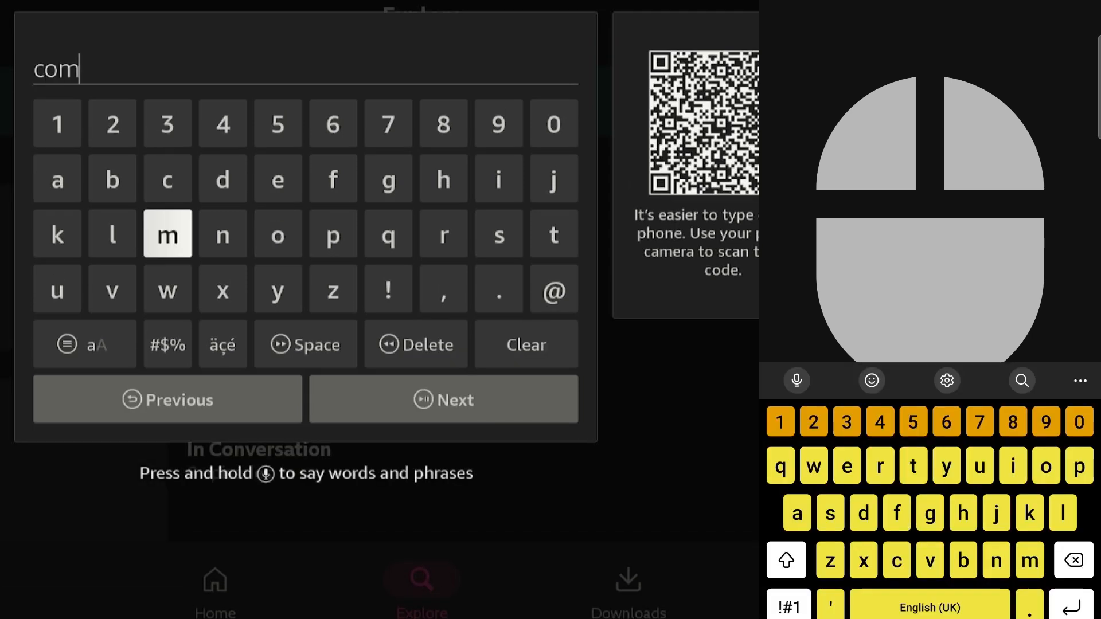
{"action": "type", "text": "edy"}
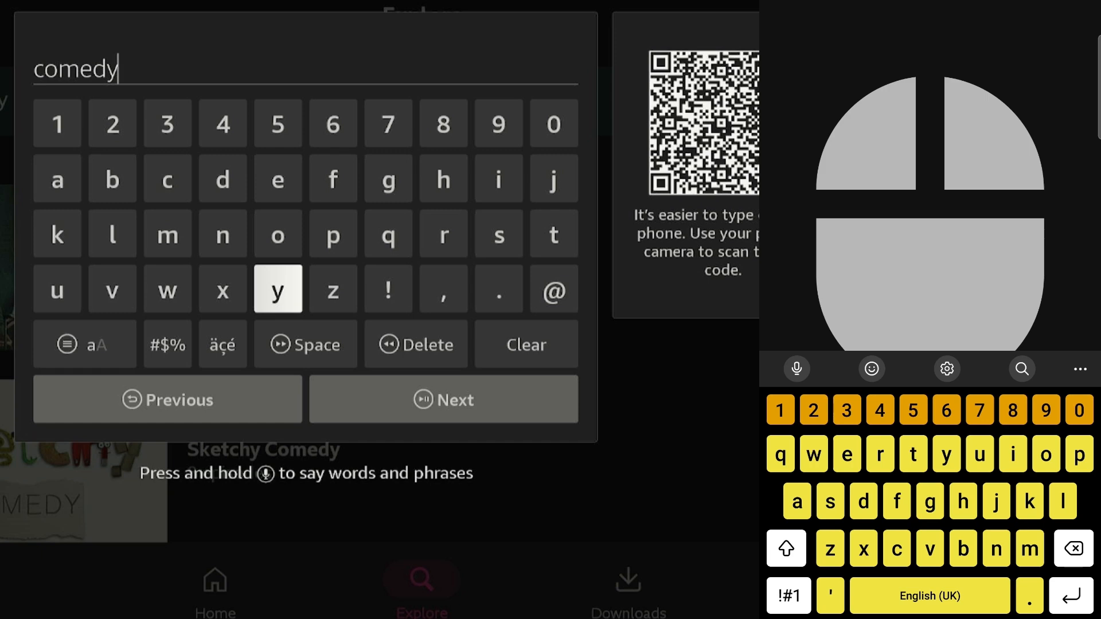
{"action": "key", "text": "Return"}
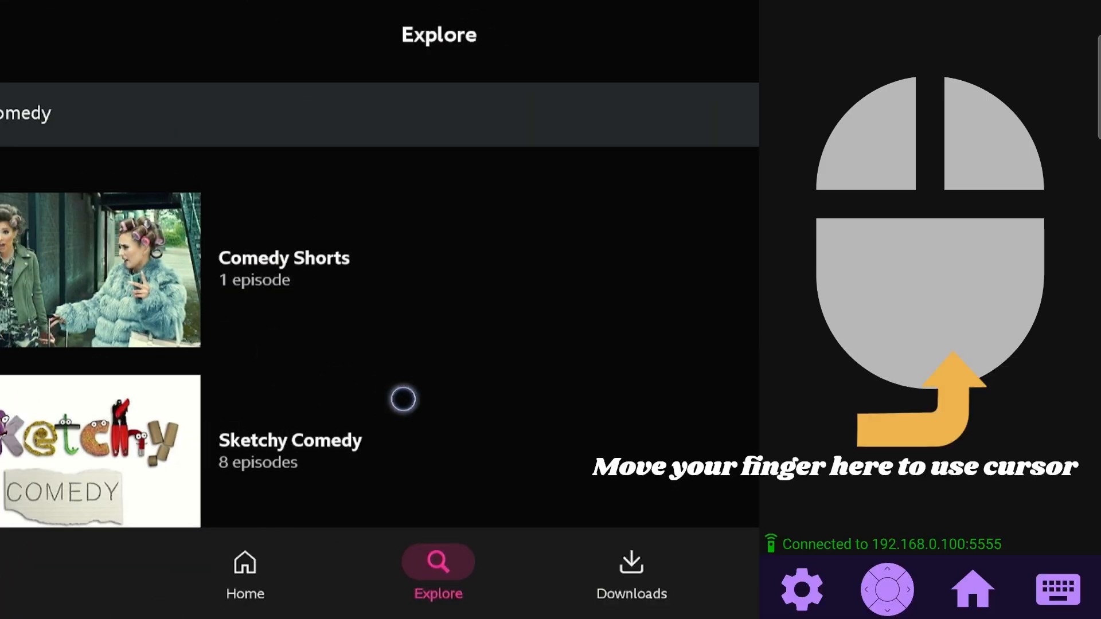
{"action": "left_click", "coordinate": [82, 253]}
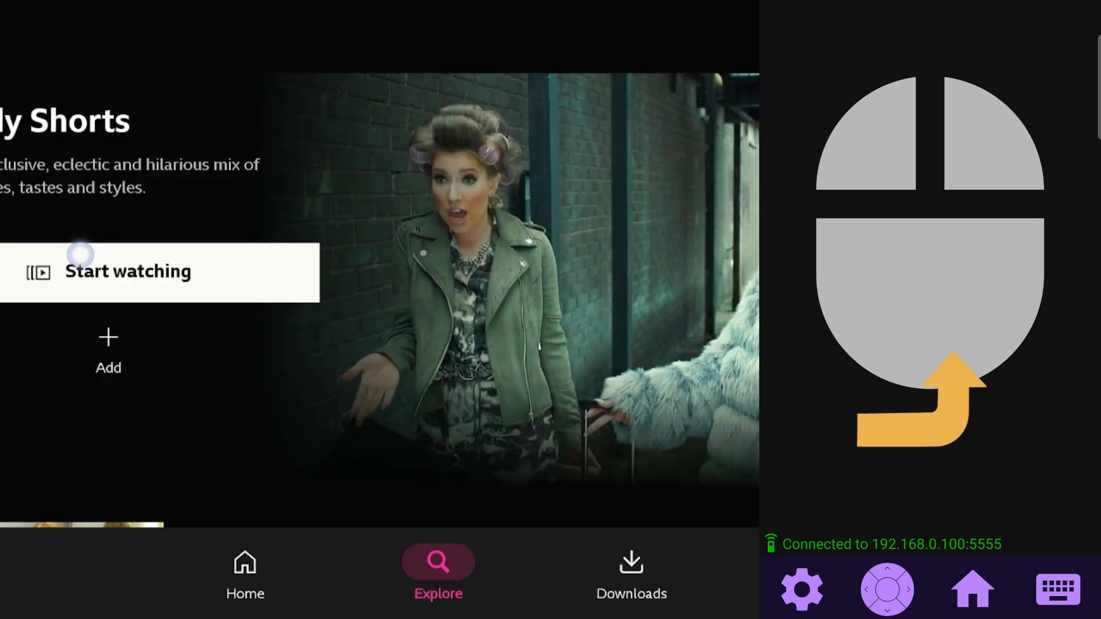
- Enable Horizontal orientation in the remote settings and D-pad back to the orange app tile
{"action": "left_click", "coordinate": [802, 590]}
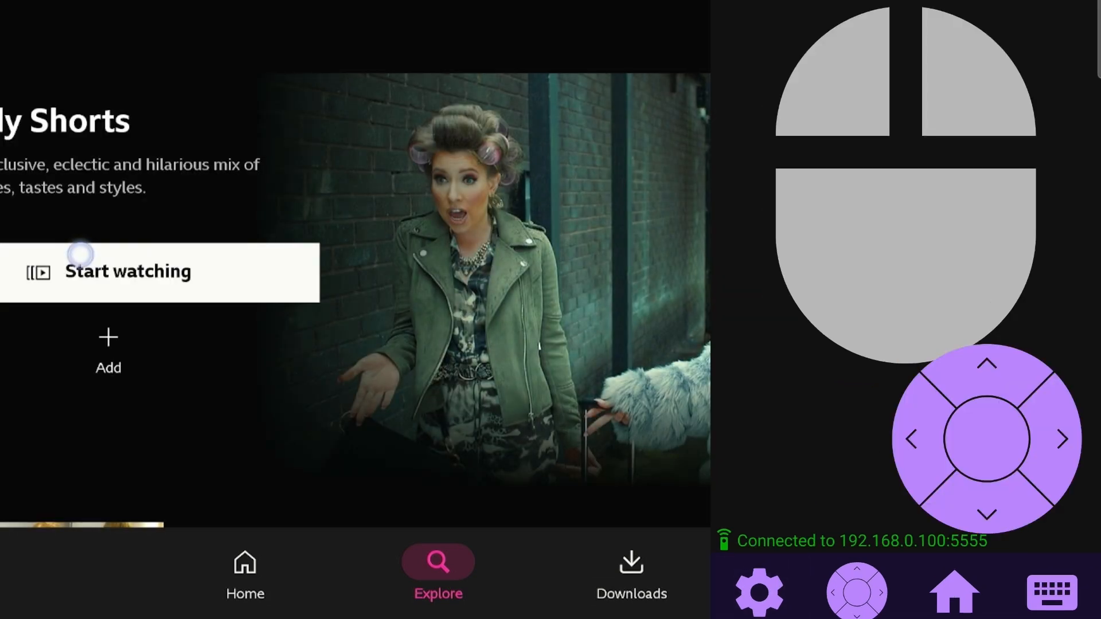
{"action": "left_click", "coordinate": [759, 592]}
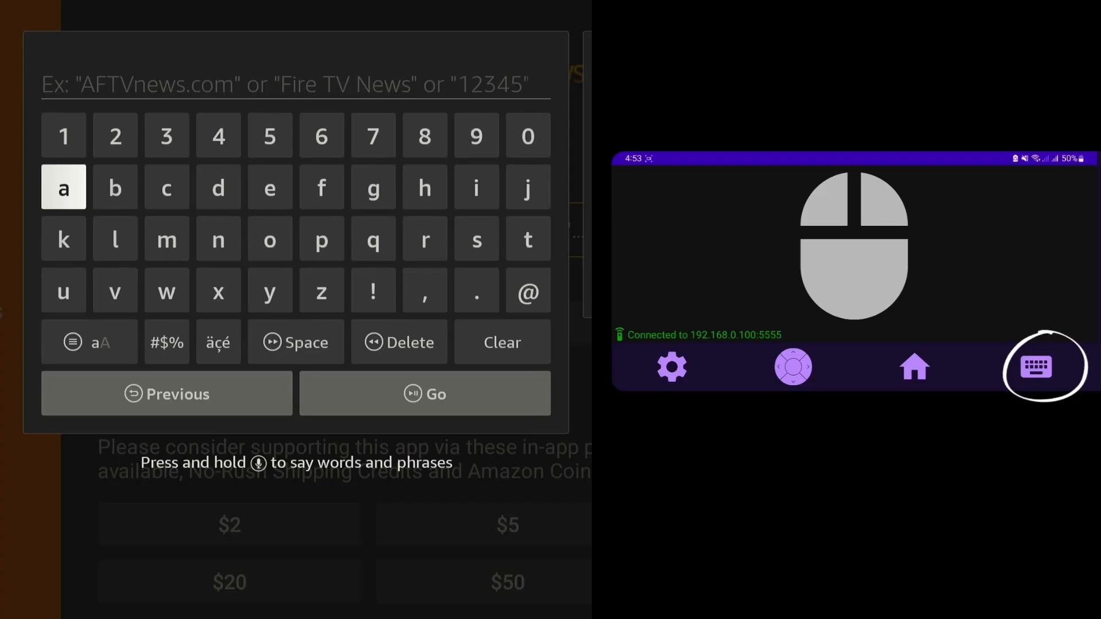
{"action": "type", "text": "hdh"}
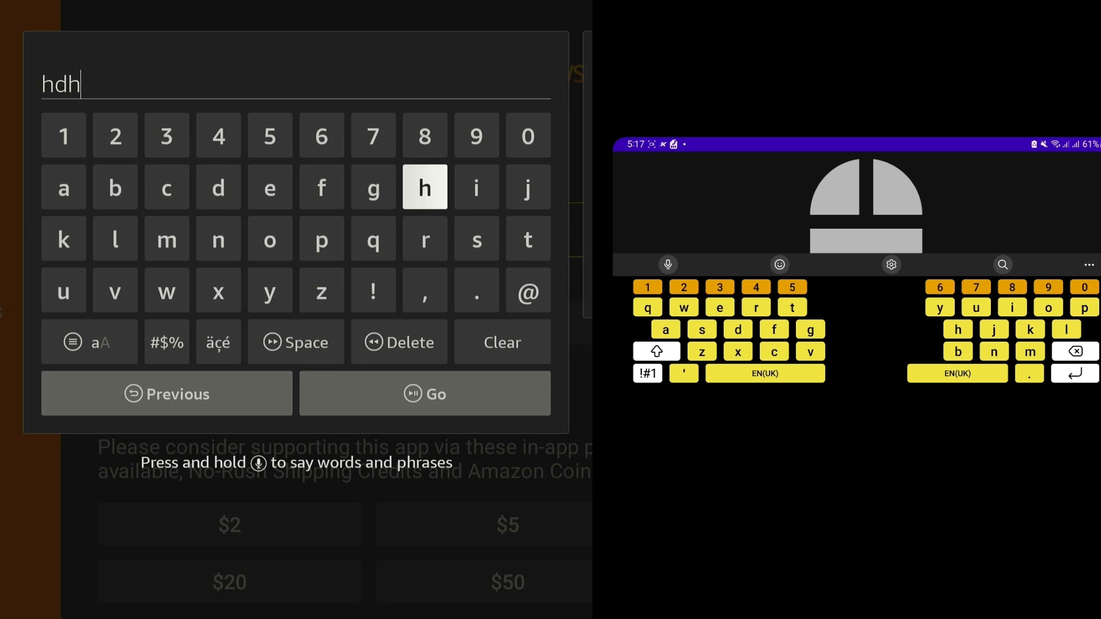
{"action": "type", "text": "ejejjeje"}
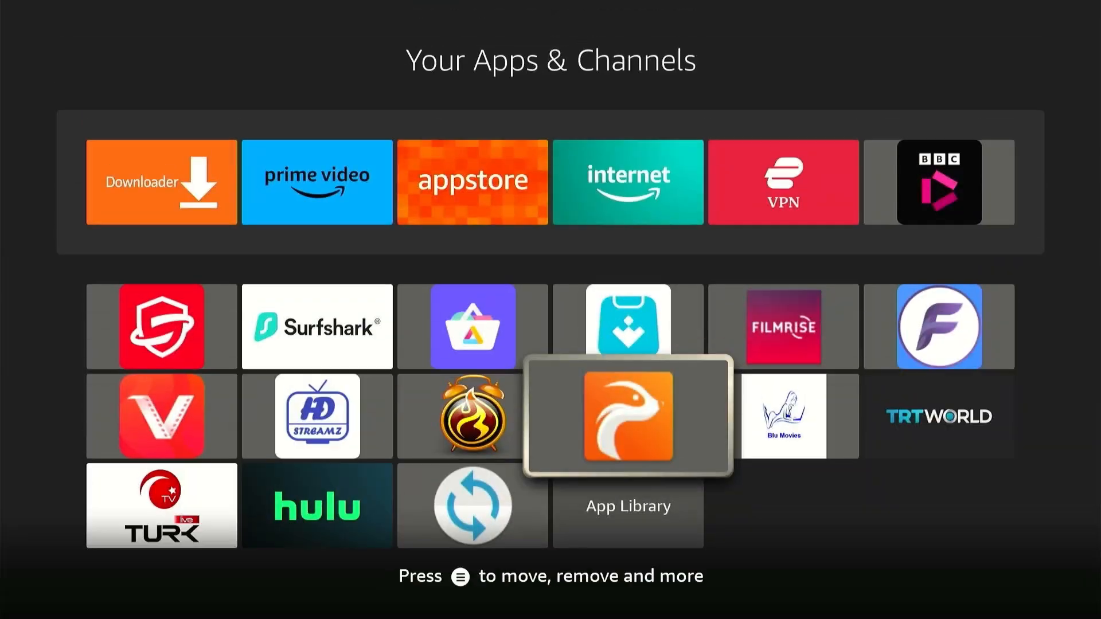
{"action": "key", "text": "Down"}
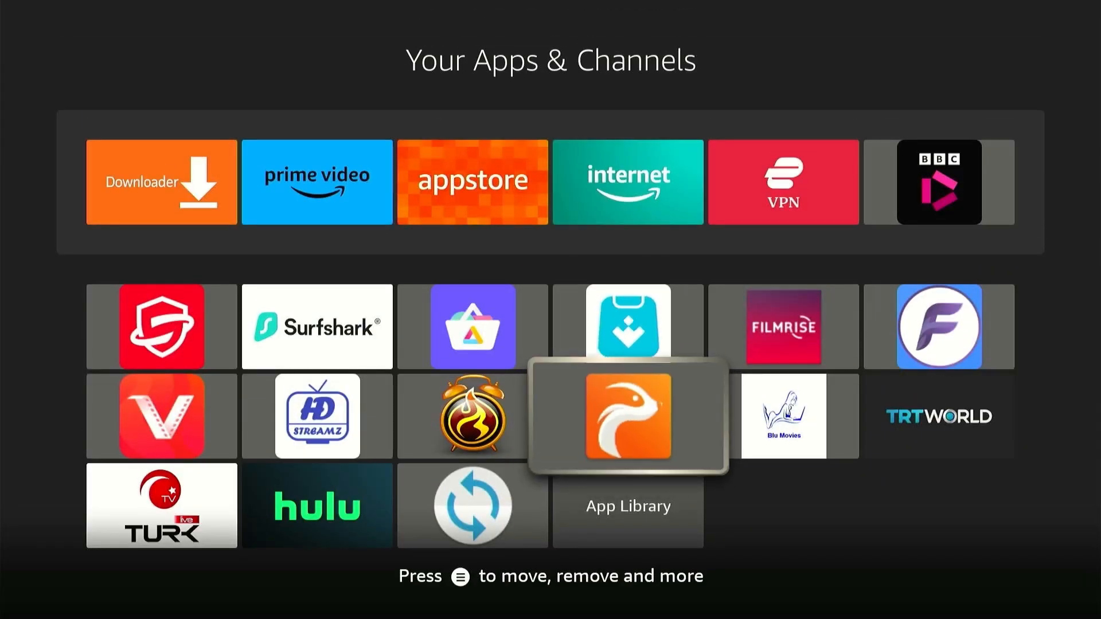
{"action": "key", "text": "Left"}
{"action": "key", "text": "Right"}
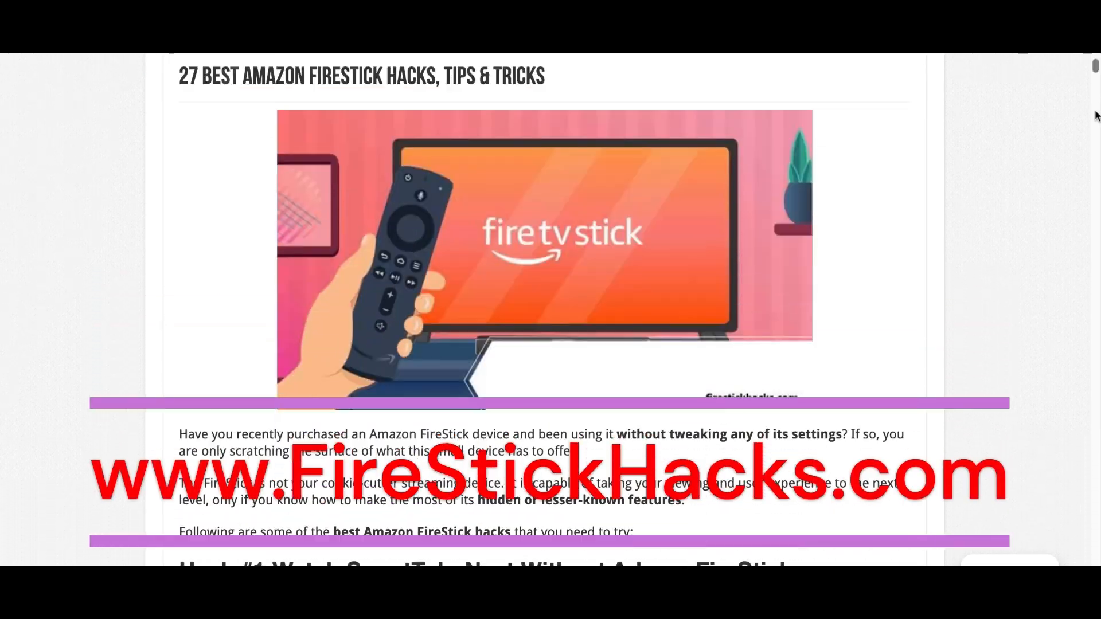
{"action": "scroll", "coordinate": [1096, 115], "scroll_direction": "down", "scroll_amount": 5}
{"action": "scroll", "coordinate": [1091, 117], "scroll_direction": "down", "scroll_amount": 3}
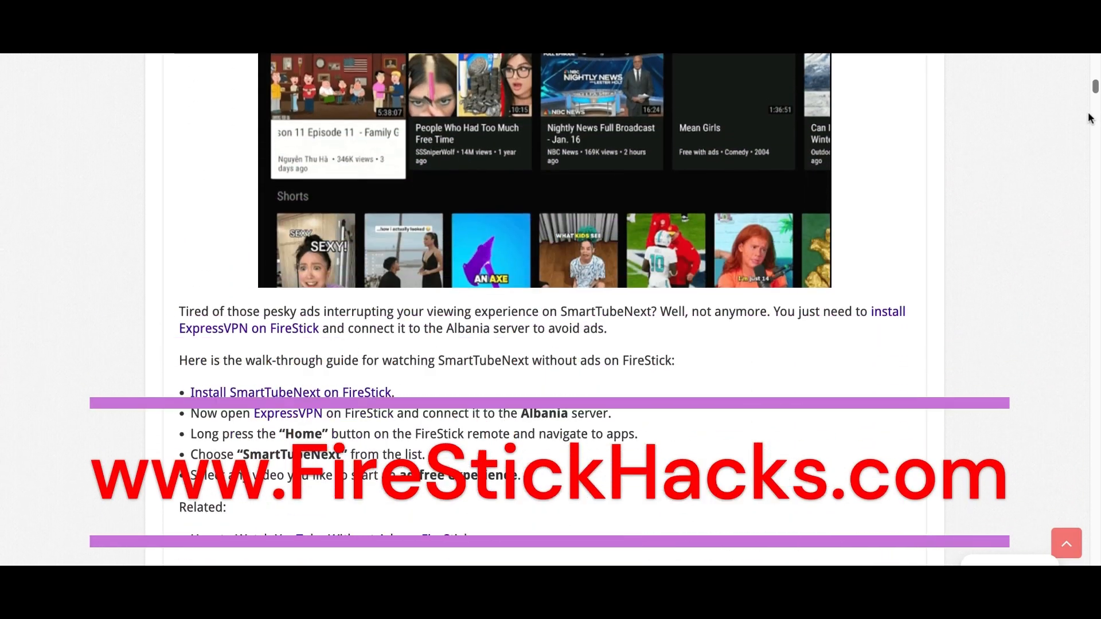
{"action": "scroll", "coordinate": [1089, 118], "scroll_direction": "down", "scroll_amount": 4}
{"action": "scroll", "coordinate": [1090, 116], "scroll_direction": "down", "scroll_amount": 4}
{"action": "scroll", "coordinate": [1091, 114], "scroll_direction": "down", "scroll_amount": 2}
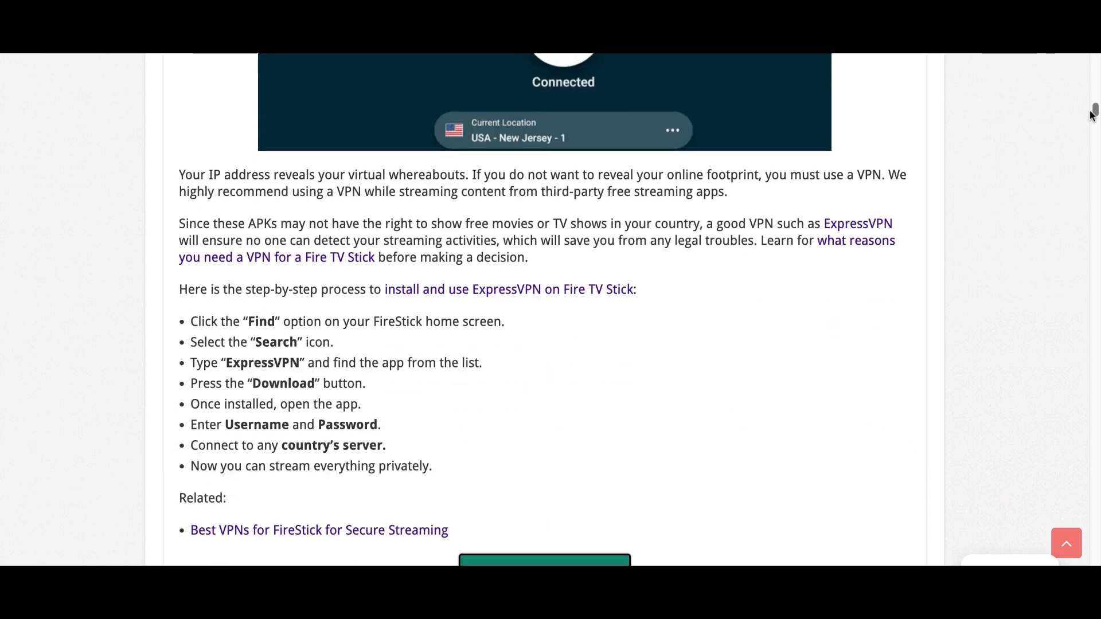
{"action": "scroll", "coordinate": [1091, 115], "scroll_direction": "down", "scroll_amount": 3}
{"action": "scroll", "coordinate": [1090, 115], "scroll_direction": "down", "scroll_amount": 5}
{"action": "scroll", "coordinate": [1091, 114], "scroll_direction": "down", "scroll_amount": 2}
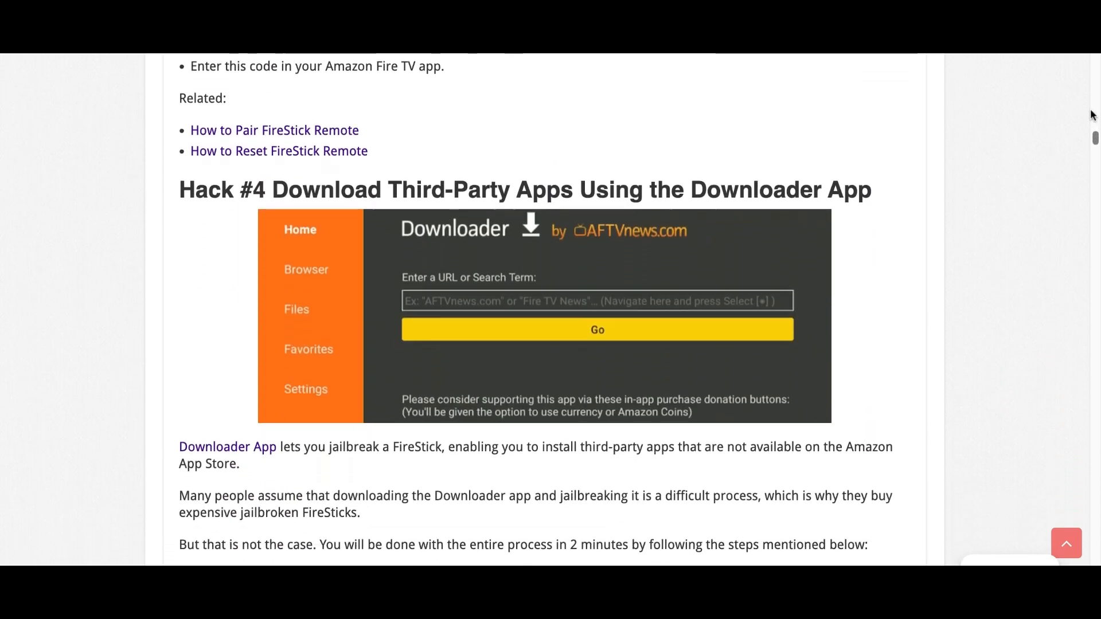
{"action": "scroll", "coordinate": [1091, 114], "scroll_direction": "down", "scroll_amount": 4}
{"action": "scroll", "coordinate": [1092, 113], "scroll_direction": "down", "scroll_amount": 5}
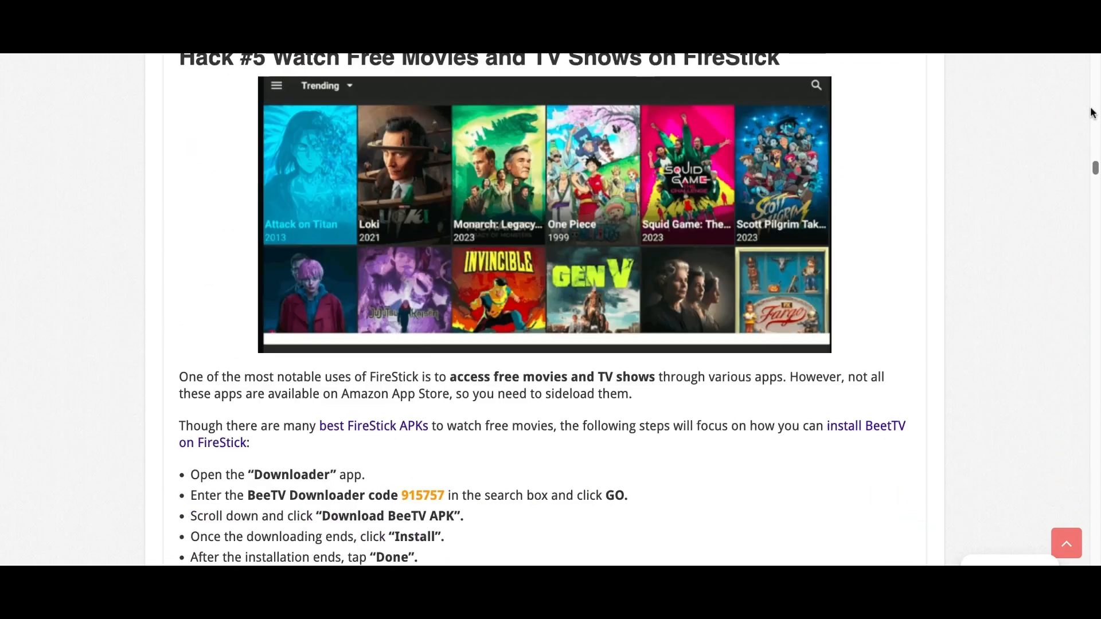